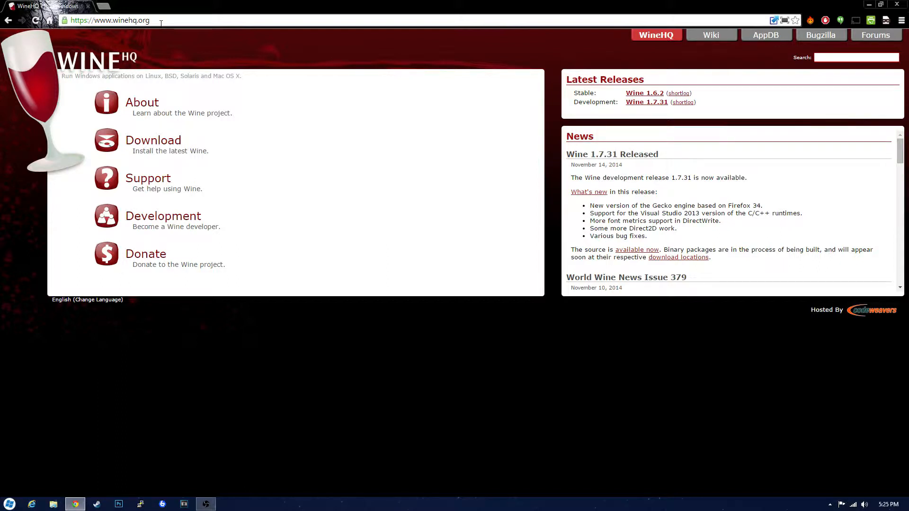
- Open the About page of the WineHQ website to read what Wine is
left_click(161, 22)
left_click(160, 23)
left_click_drag(144, 76, 280, 81)
left_click(276, 83)
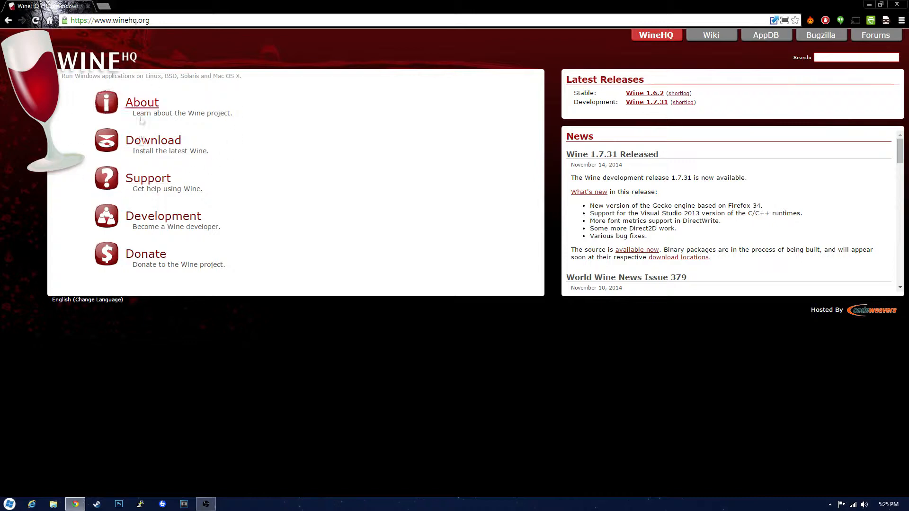
left_click(127, 105)
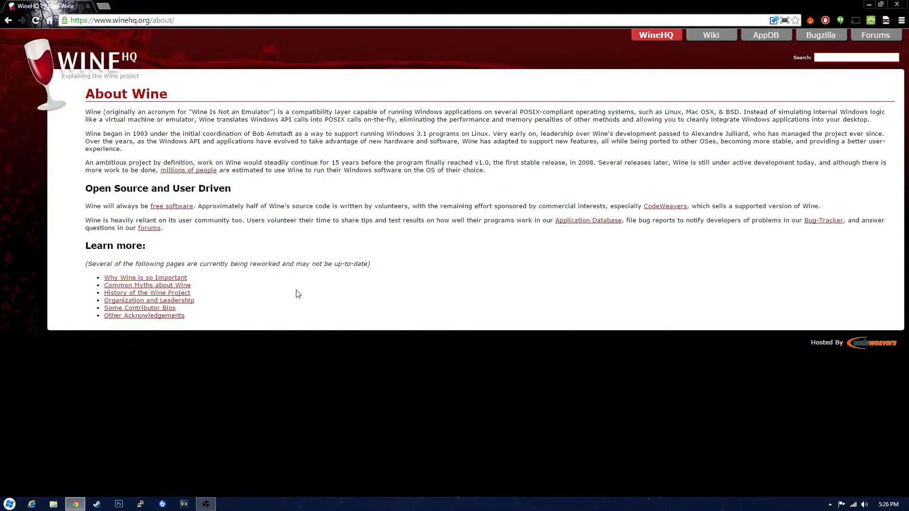
- Go to the WineHQ wiki, open the Wine Application Database from there and look through its Top-10 Platinum list
left_click(711, 36)
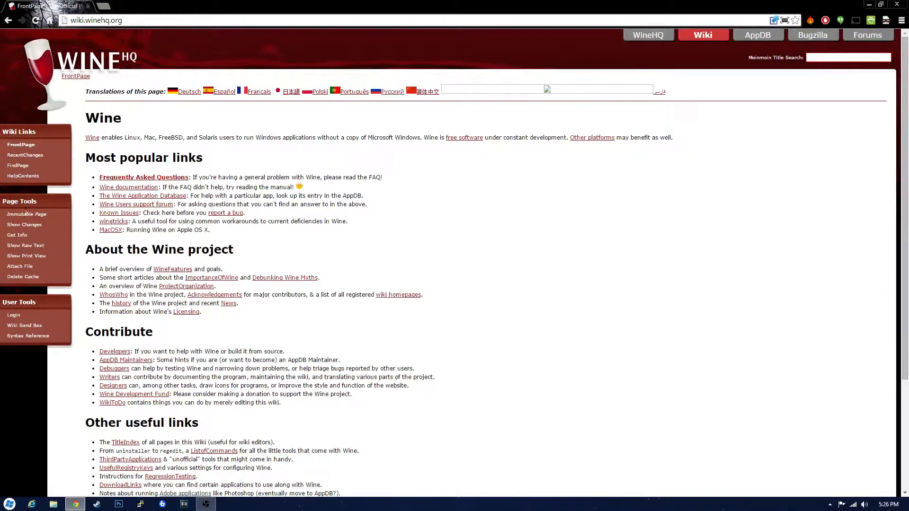
left_click(128, 198)
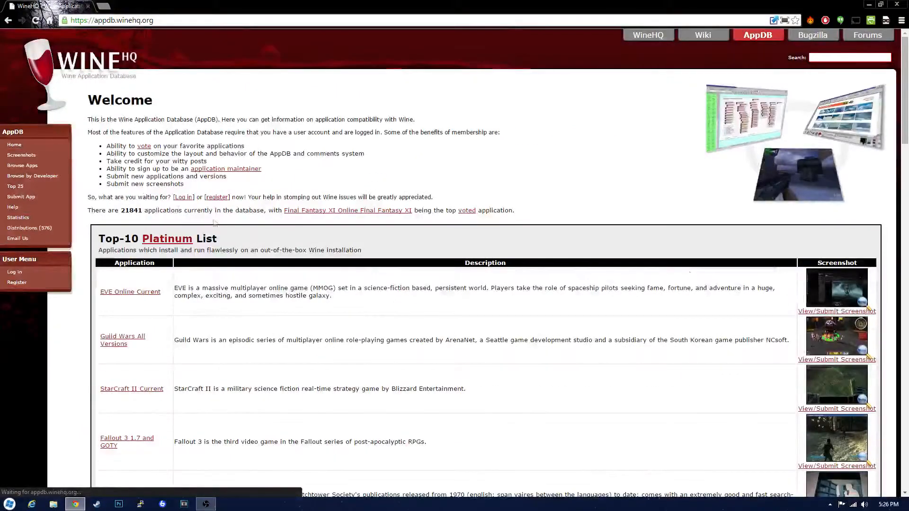
scroll(377, 289, "down", 1)
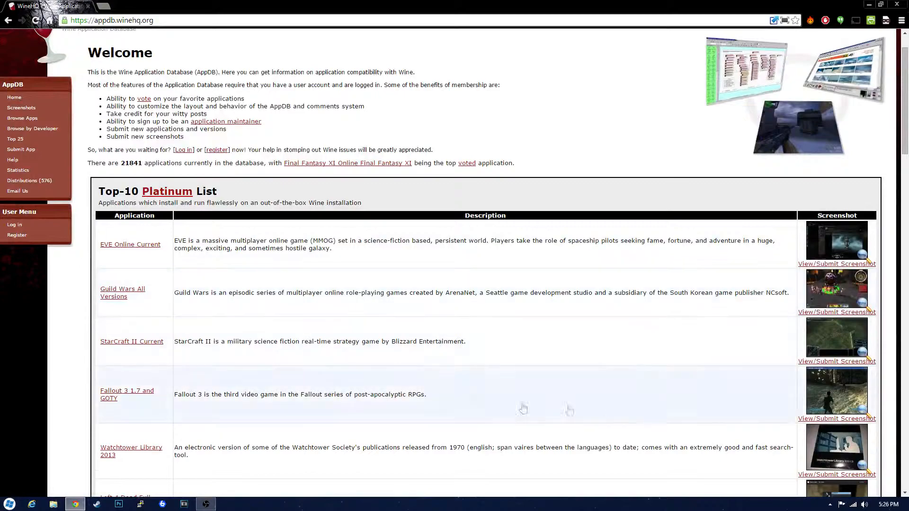
scroll(503, 380, "down", 3)
scroll(503, 380, "down", 3)
scroll(672, 380, "down", 4)
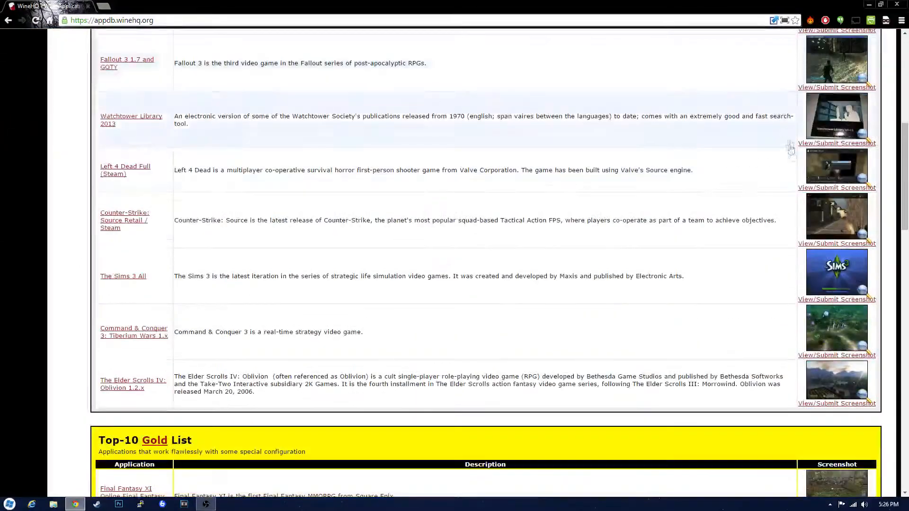
- Look through the Top-10 Gold and Silver lists of applications on the database's home page
scroll(586, 308, "down", 3)
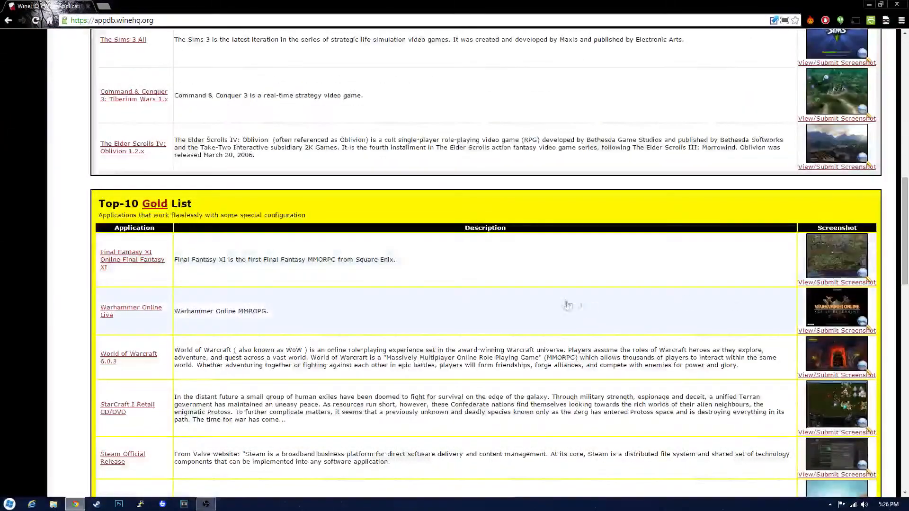
scroll(675, 368, "down", 2)
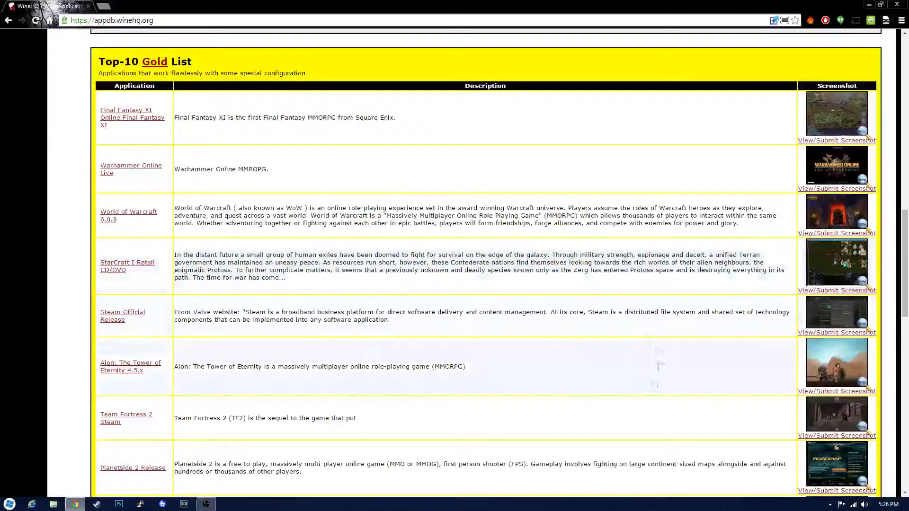
scroll(621, 287, "down", 10)
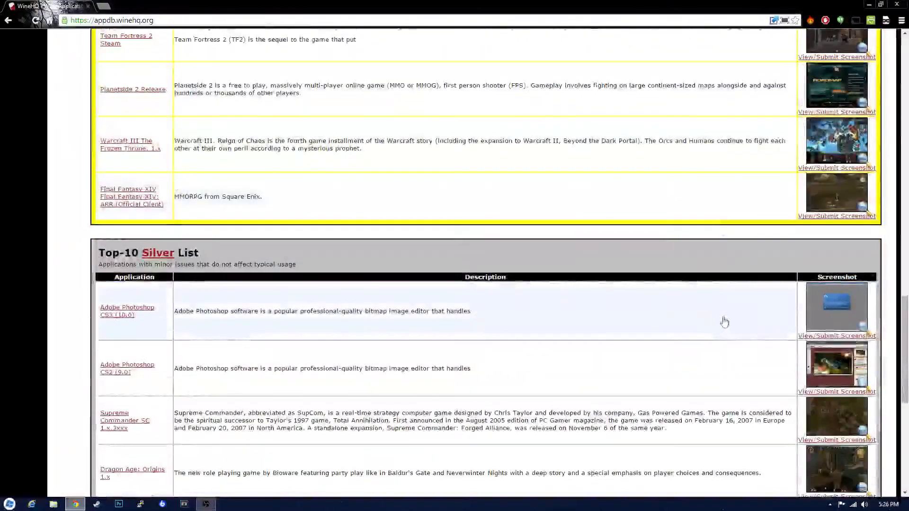
scroll(749, 311, "down", 7)
scroll(786, 338, "up", 12)
scroll(786, 334, "down", 5)
scroll(787, 334, "down", 7)
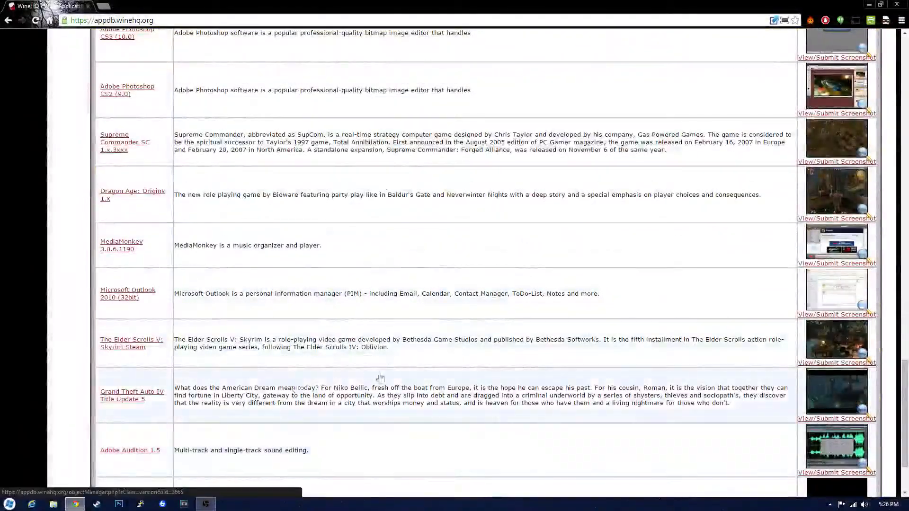
scroll(142, 374, "up", 20)
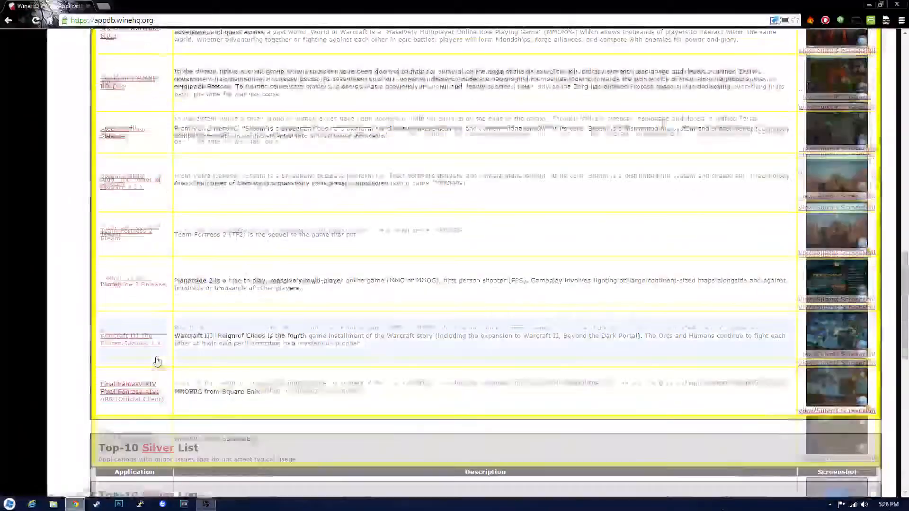
scroll(157, 361, "up", 2)
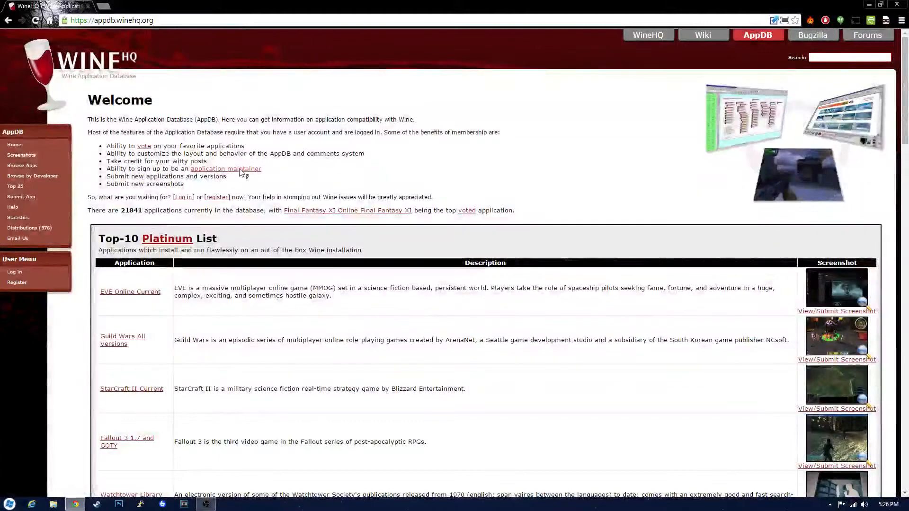
- Browse the database's full application list and return to the AppDB home page
left_click(29, 165)
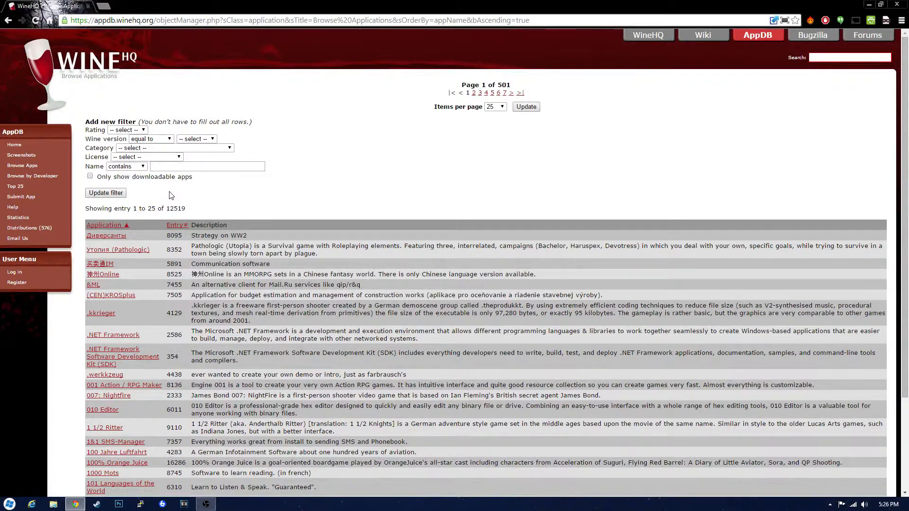
scroll(170, 196, "down", 1)
scroll(139, 252, "down", 2)
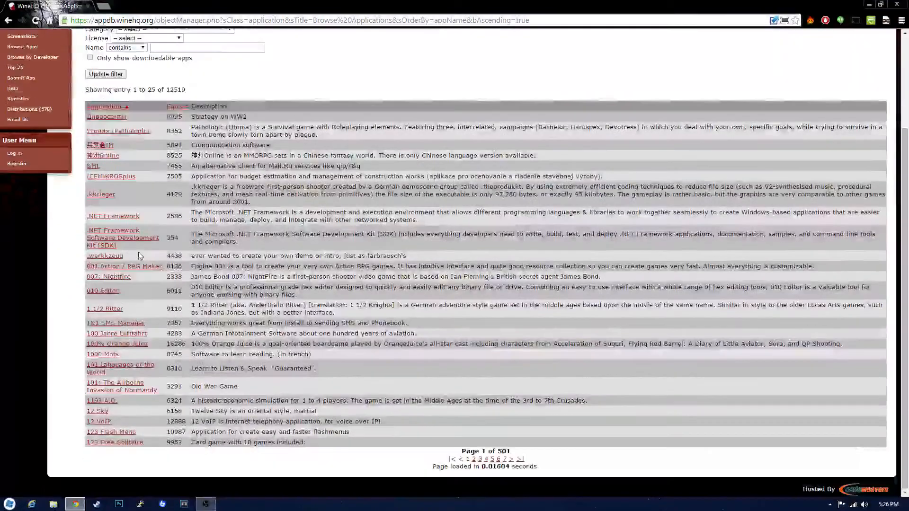
scroll(139, 252, "up", 3)
left_click(21, 144)
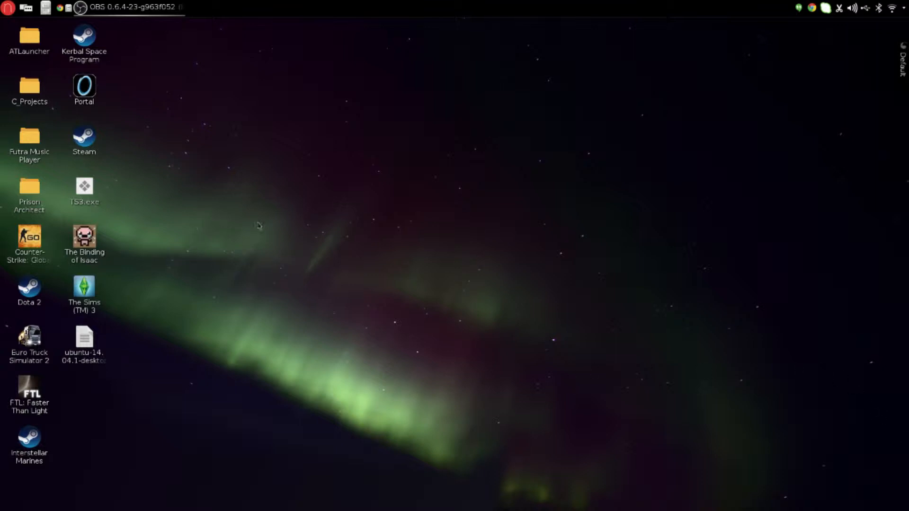
left_click(7, 7)
left_click(8, 8)
left_click(7, 8)
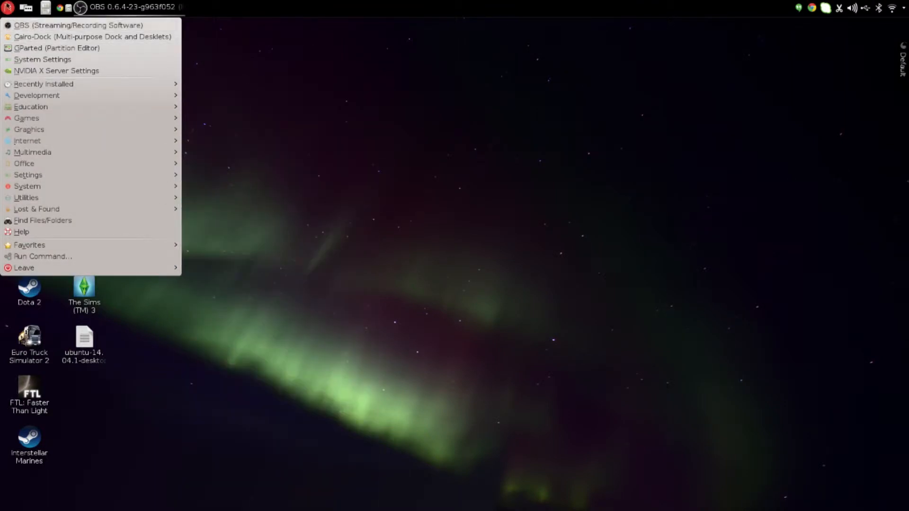
left_click(7, 7)
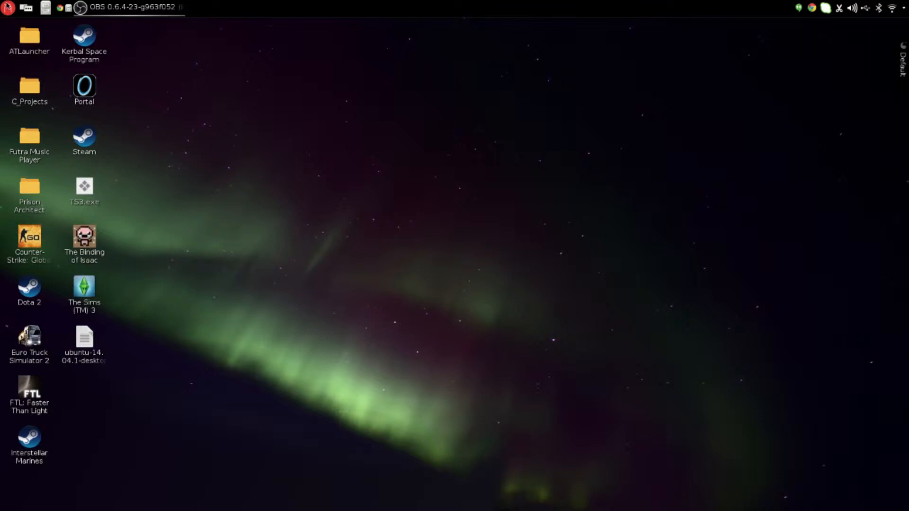
left_click(7, 5)
left_click(5, 5)
- End the drop-down terminal's current session with the exit command and hide the terminal
key("F12")
key("F12")
key("F12")
type("exi")
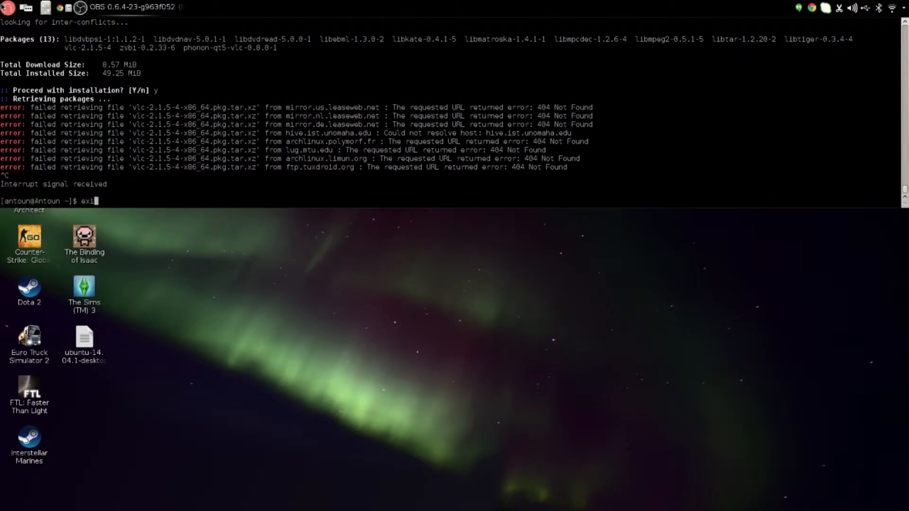
type("t")
key("Return")
key("F12")
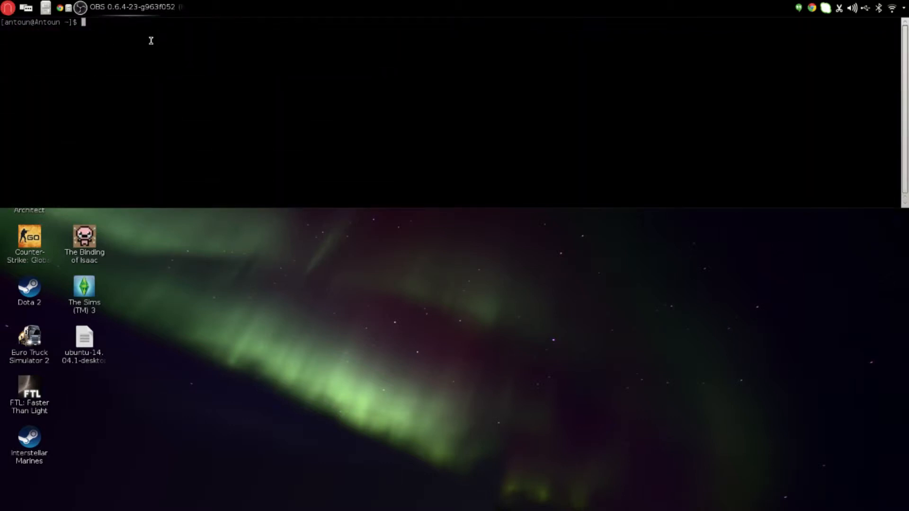
key("F12")
- Launch the Terminator terminal from the system applications
left_click(9, 7)
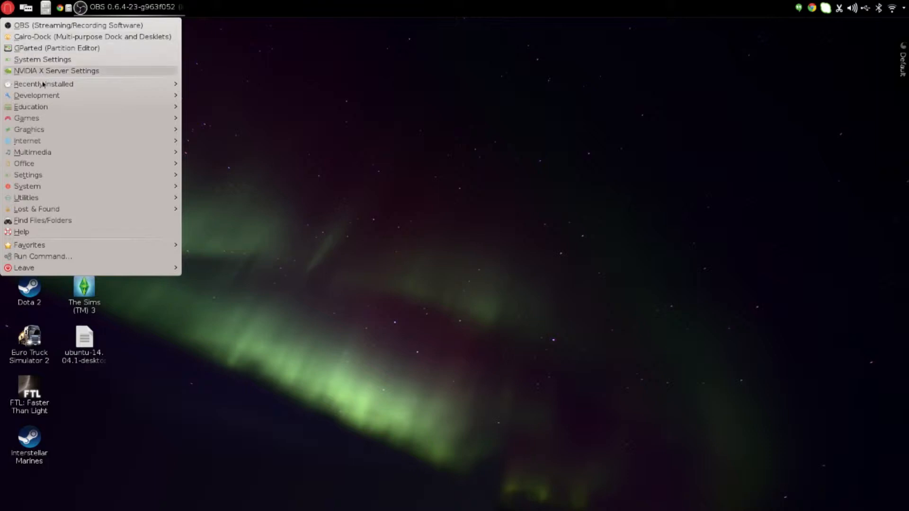
mouse_move(51, 163)
mouse_move(50, 180)
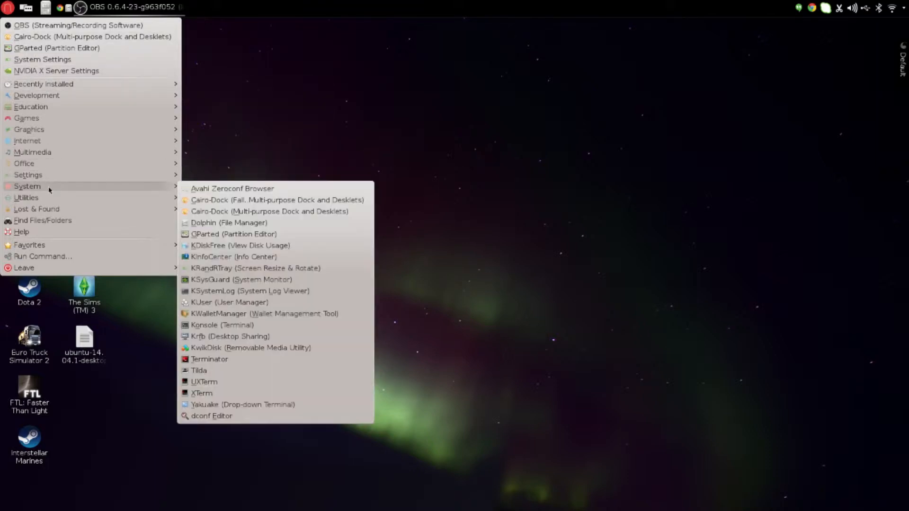
left_click(244, 363)
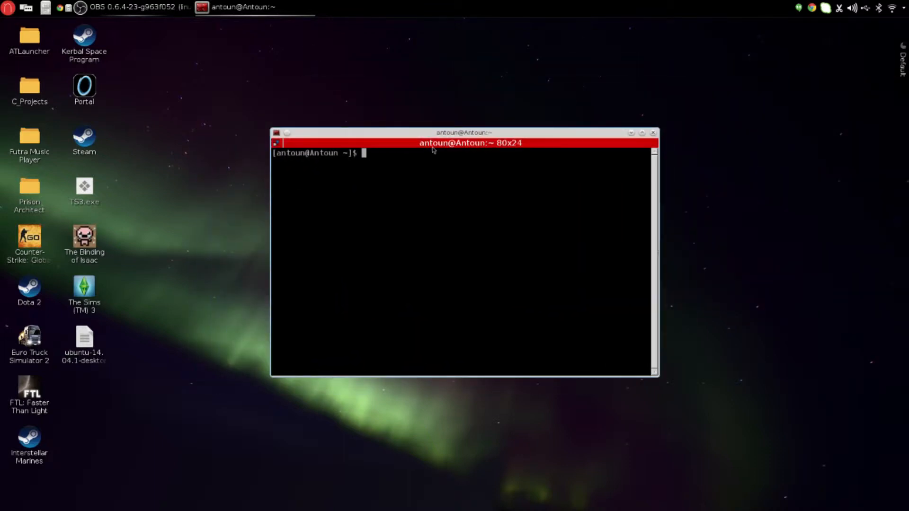
- Try to install Wine with "sudo apt-get install wine", entering the account password, and close the terminal window
type("sudo apt-get install wine")
key("Return")
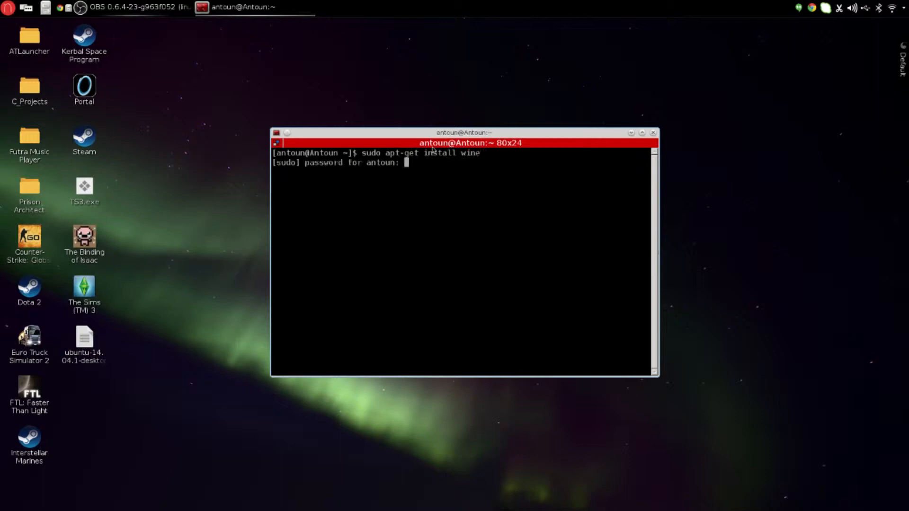
key("Return")
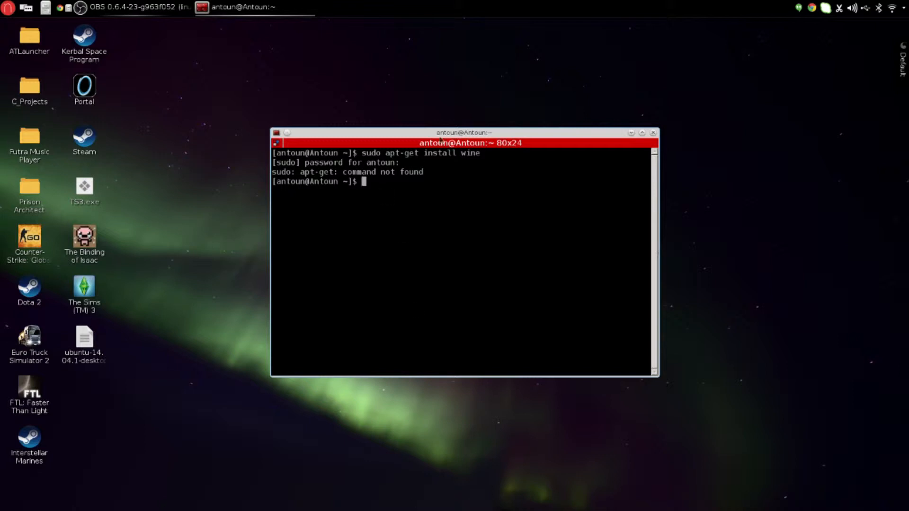
left_click(655, 136)
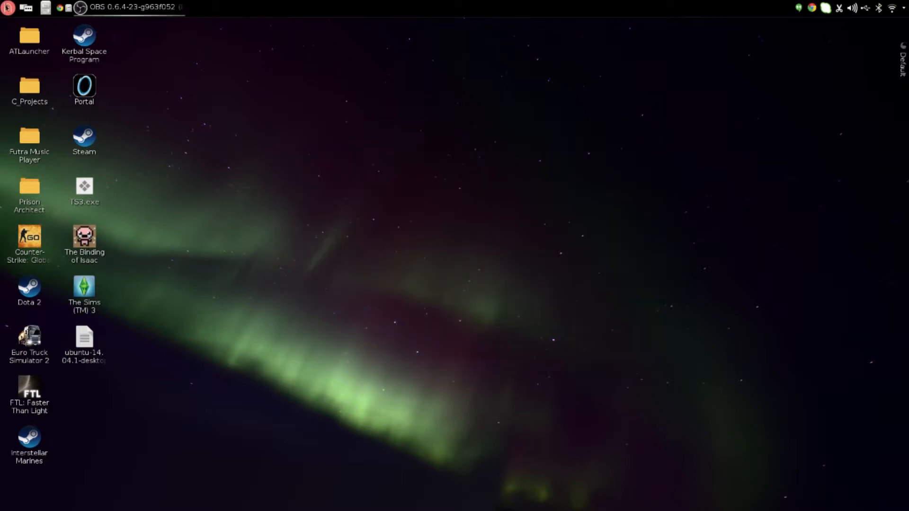
- Switch to Google Chrome and search Google for "audacity"
left_click(7, 7)
left_click(60, 7)
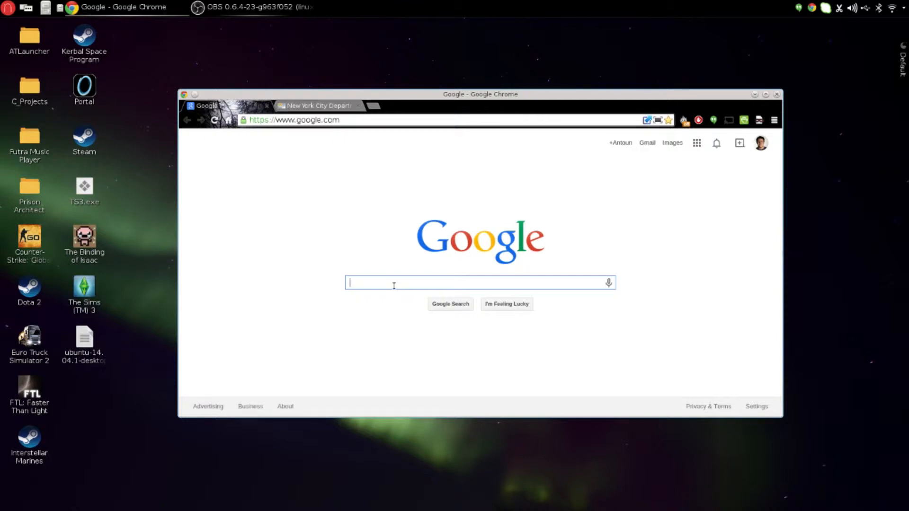
type("audacity")
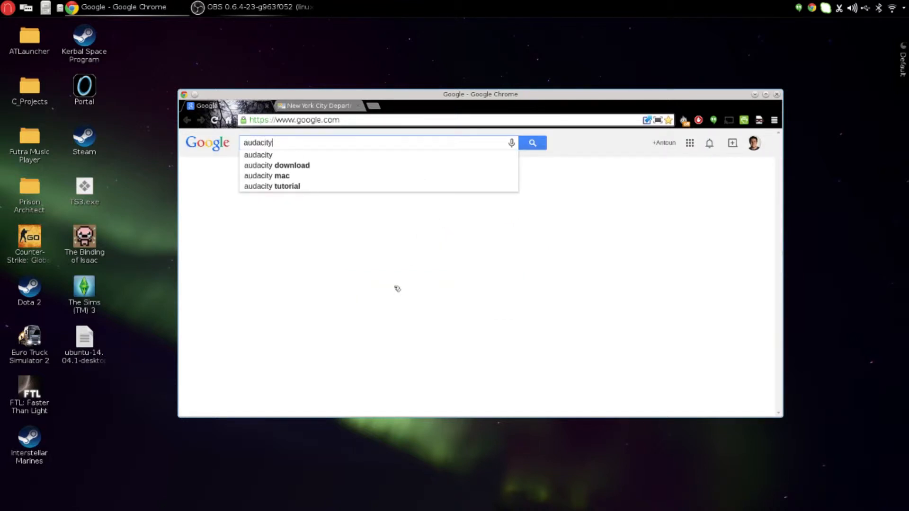
key("Return")
- Download the Audacity 2.0.6 installer for Windows from the Audacity download page
left_click(281, 257)
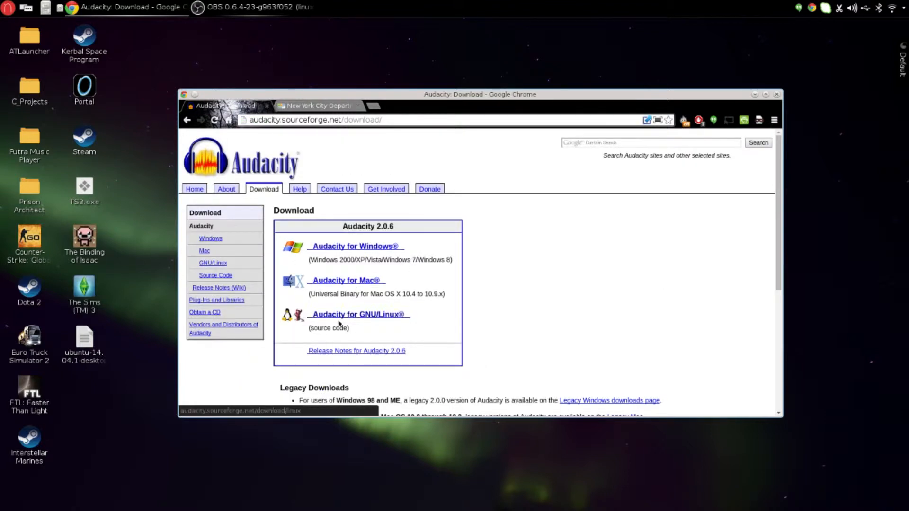
left_click(351, 247)
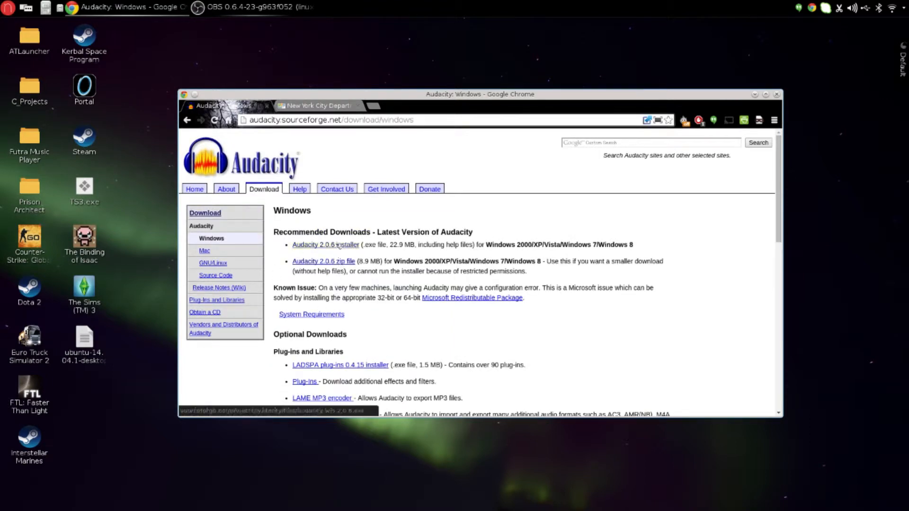
left_click(339, 245)
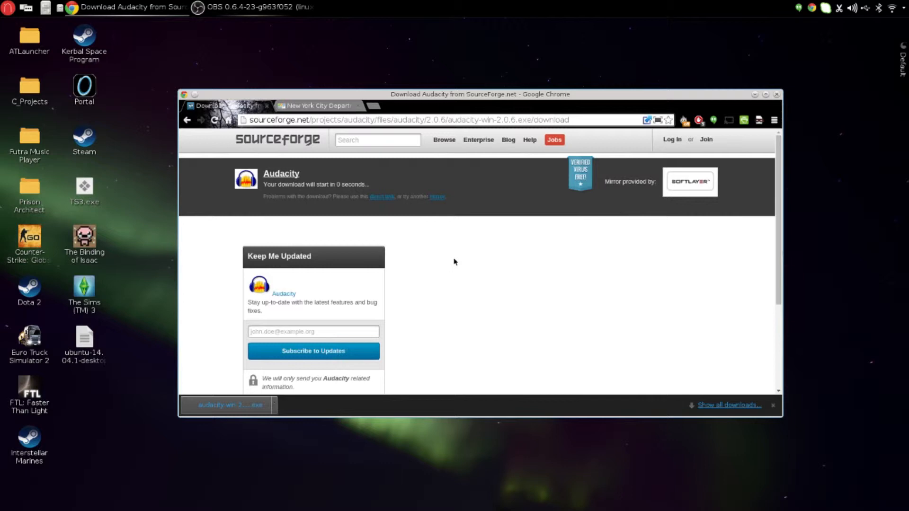
- Try to open the downloaded audacity-win-2.0.6.exe from the browser, and locate it in the Downloads folder of the Dolphin file manager
left_click(233, 401)
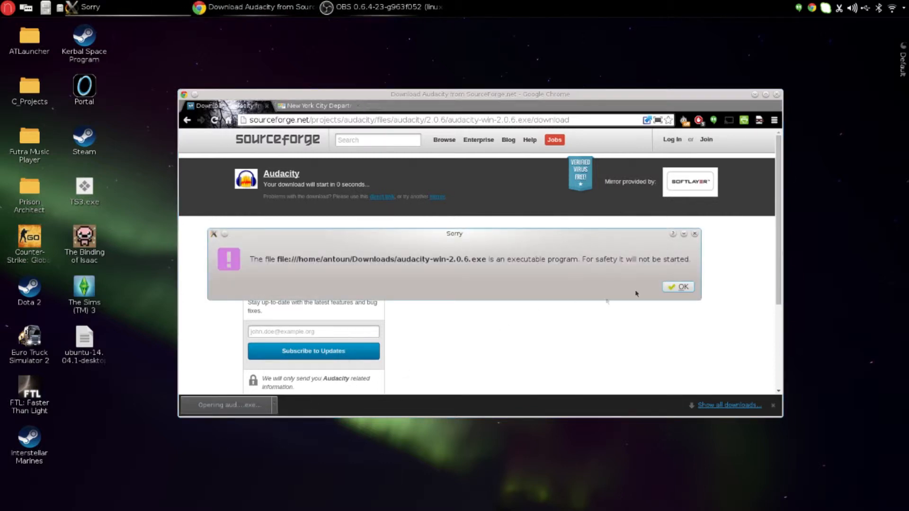
left_click(680, 286)
left_click(275, 405)
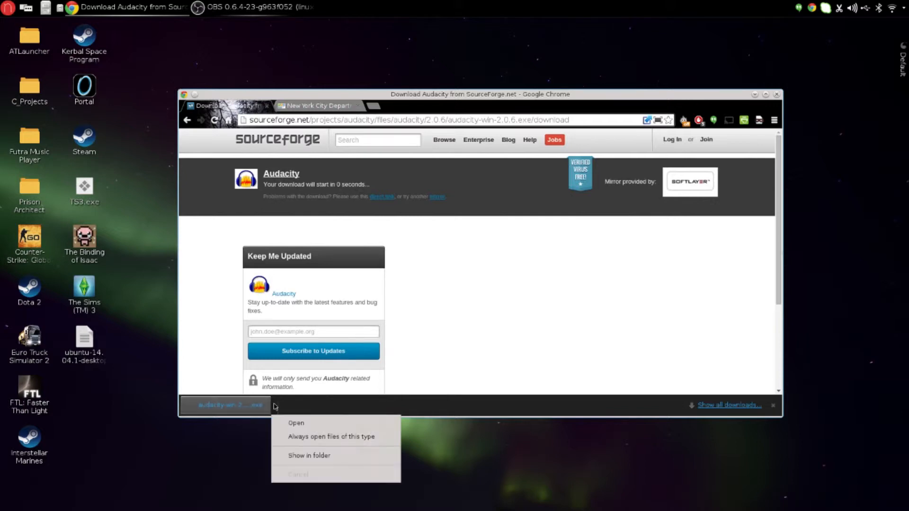
left_click(297, 454)
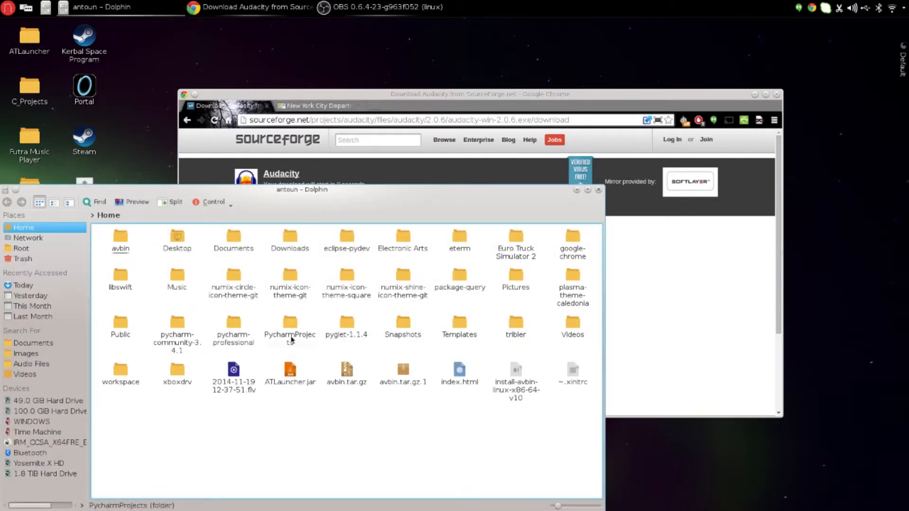
left_click_drag(432, 192, 495, 152)
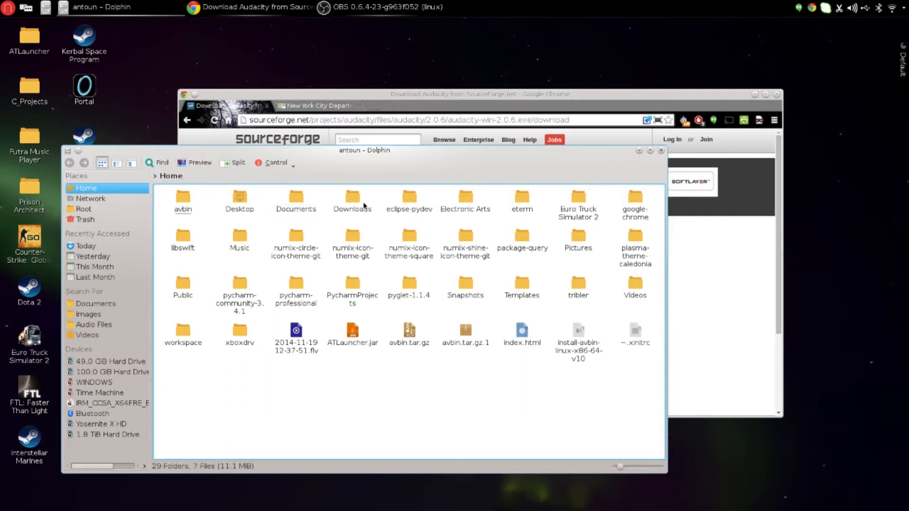
left_click(361, 205)
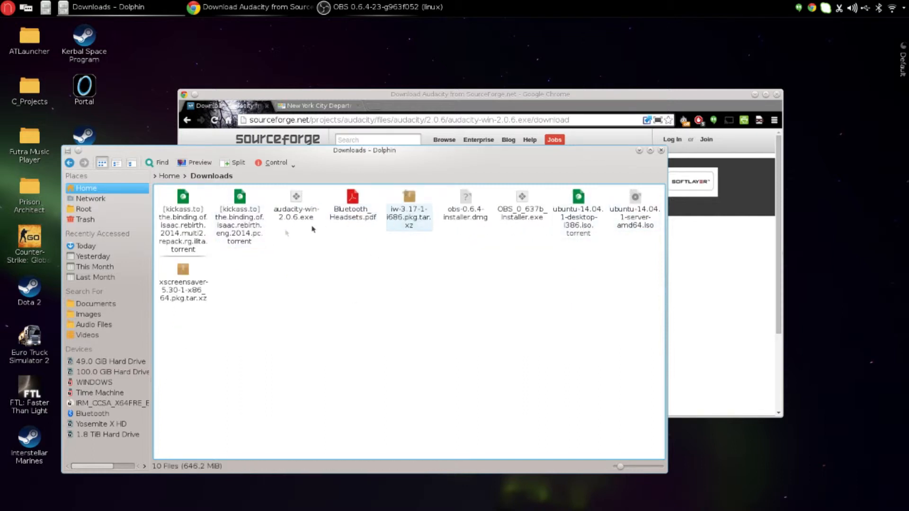
- Run the audacity-win-2.0.6.exe installer from the Downloads folder and accept English as the setup language
left_click(298, 218)
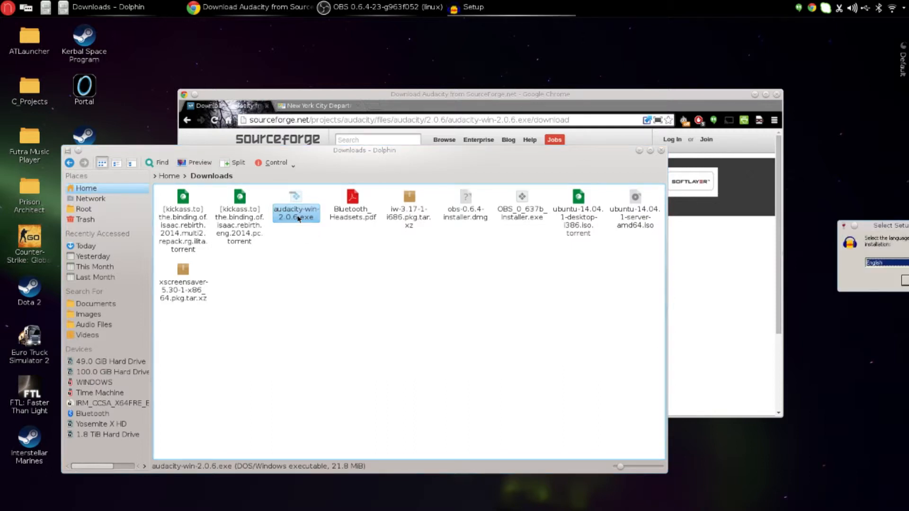
left_click_drag(895, 226, 410, 252)
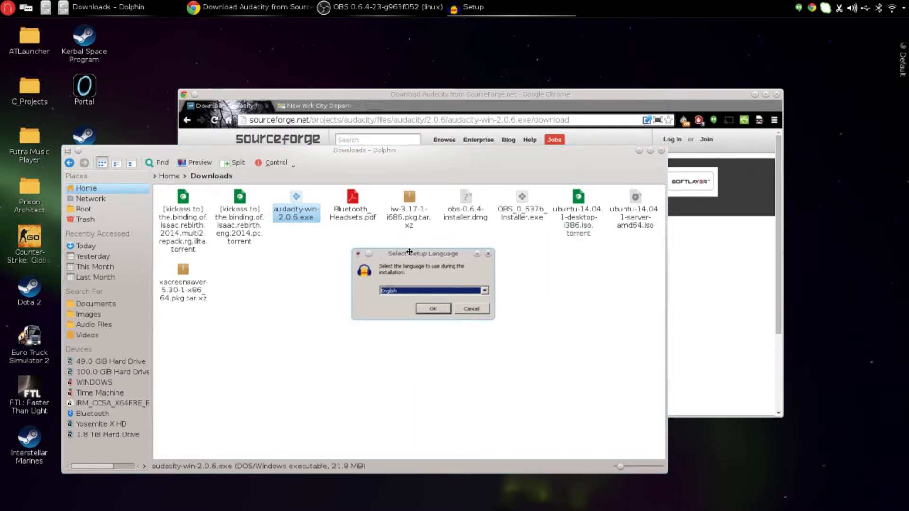
key("Return")
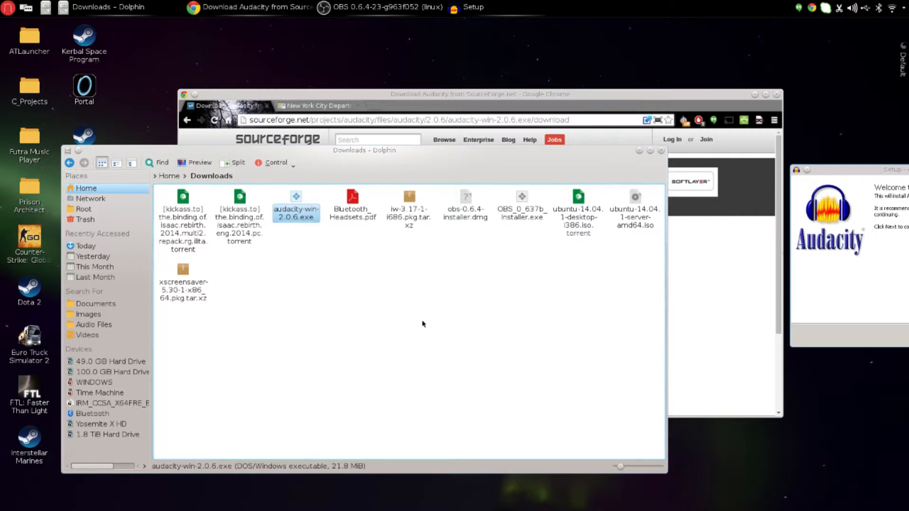
- Install Audacity through the setup wizard with a desktop icon and preferences not reset, and finish by launching the program
left_click_drag(857, 169, 380, 202)
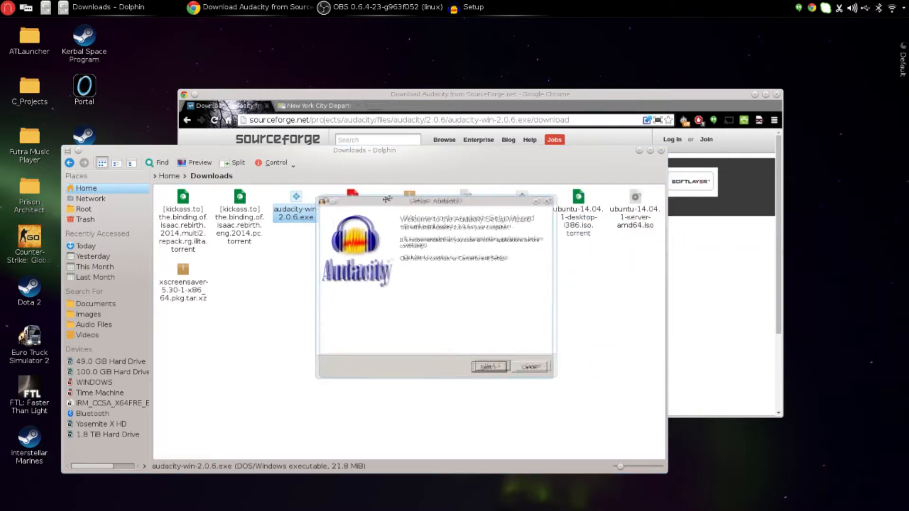
left_click(487, 369)
left_click(486, 368)
left_click(486, 369)
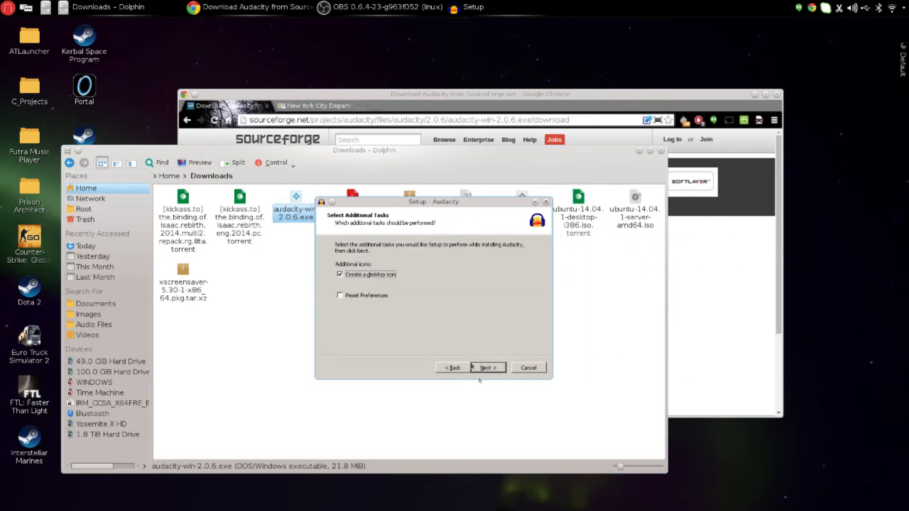
left_click(487, 369)
left_click(488, 369)
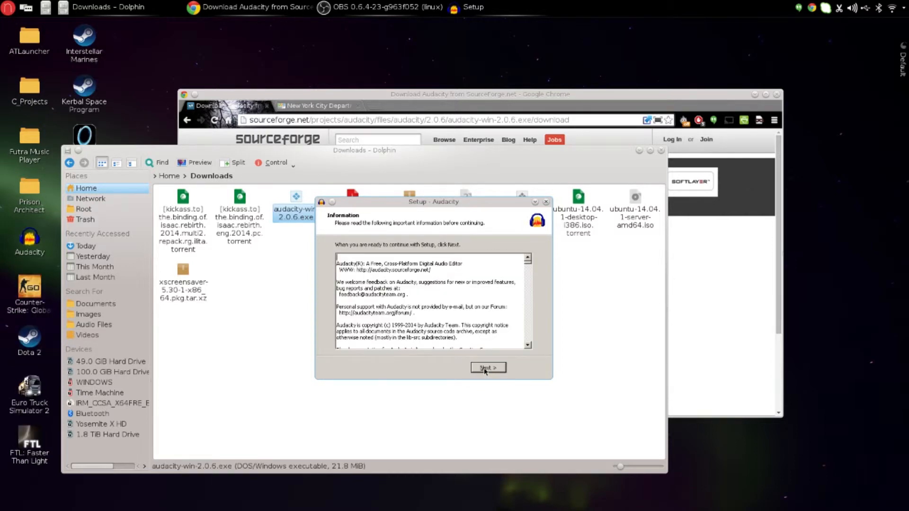
left_click(485, 368)
left_click(488, 368)
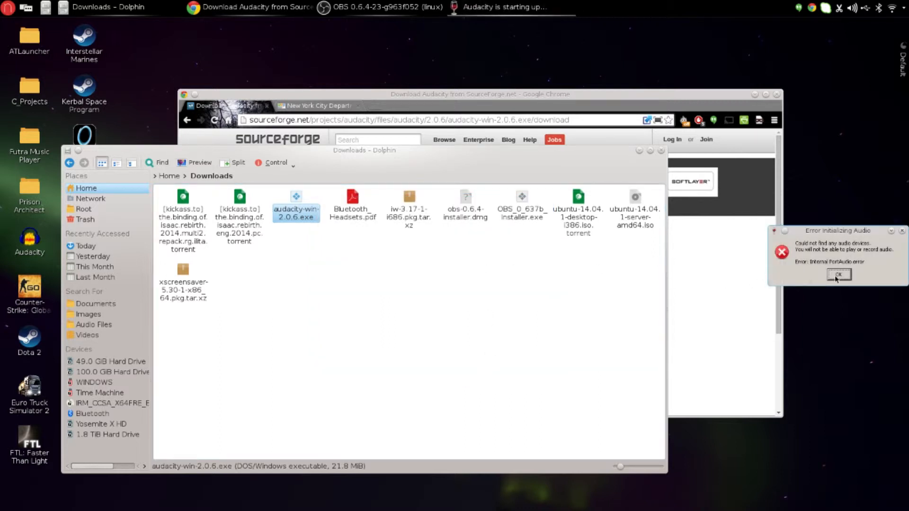
- Dismiss the audio error, install the hard_limiter_1413 and sc4_1882 VST effects, and close the Audacity welcome message
left_click(836, 277)
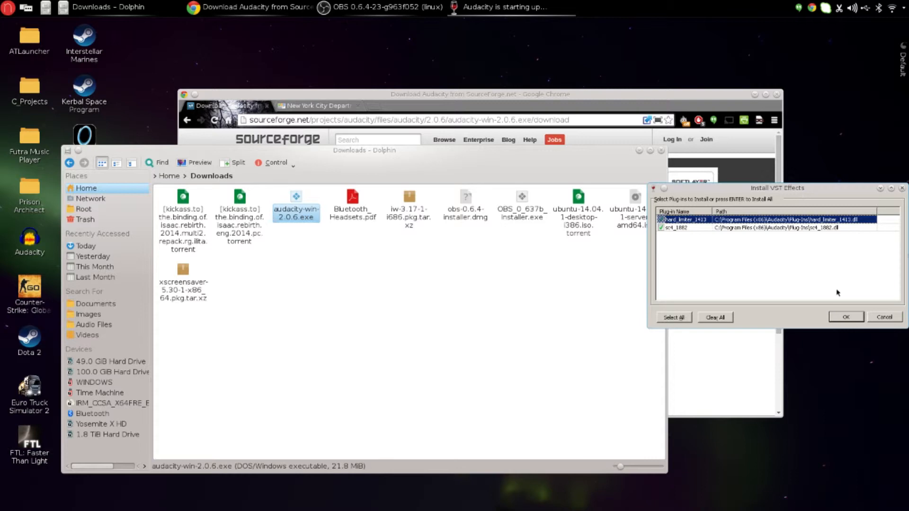
left_click(853, 320)
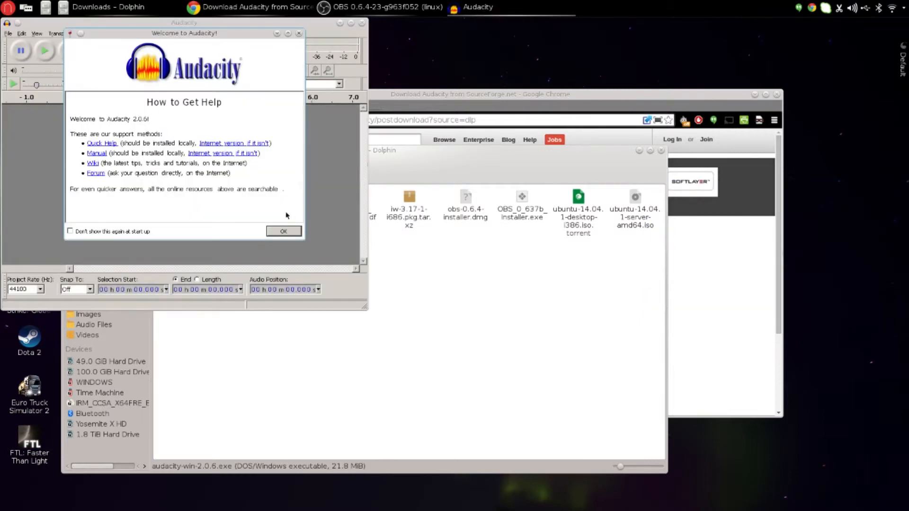
left_click(280, 231)
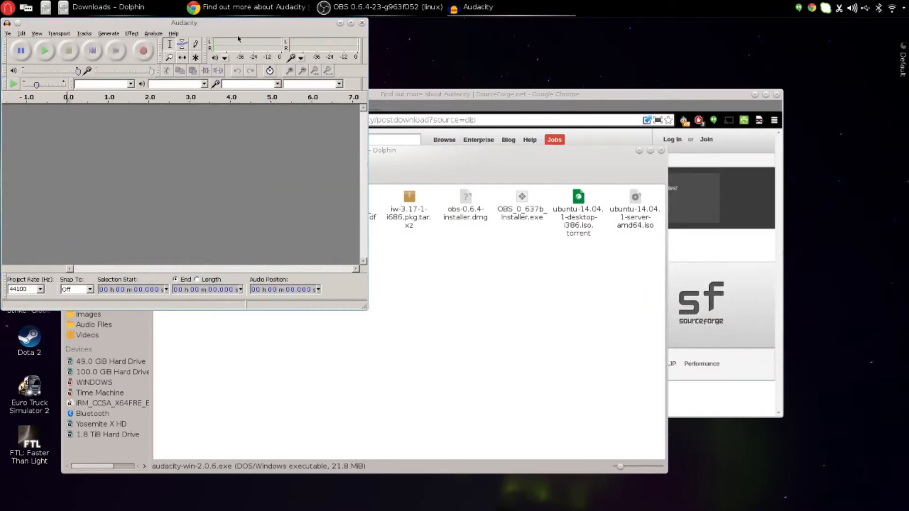
- Move the Audacity window away from the screen corner and try to start a recording
left_click_drag(206, 26, 430, 93)
left_click(367, 119)
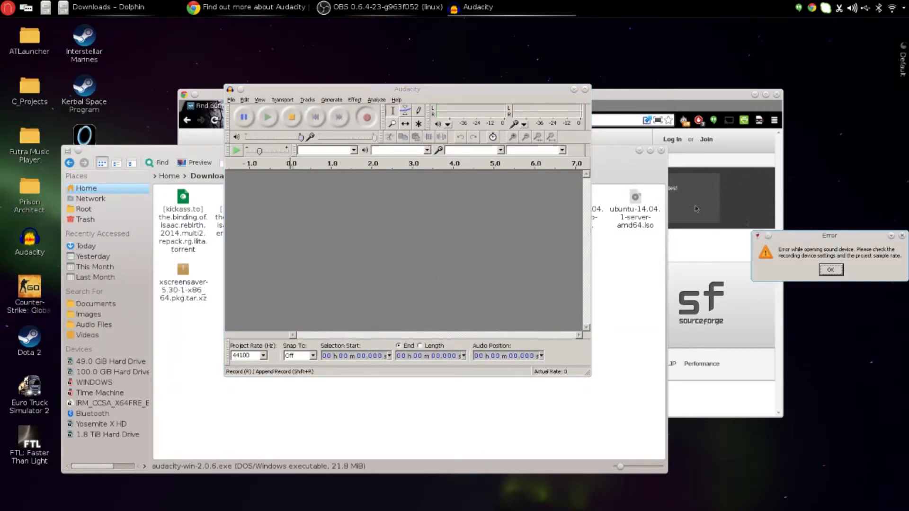
left_click(830, 269)
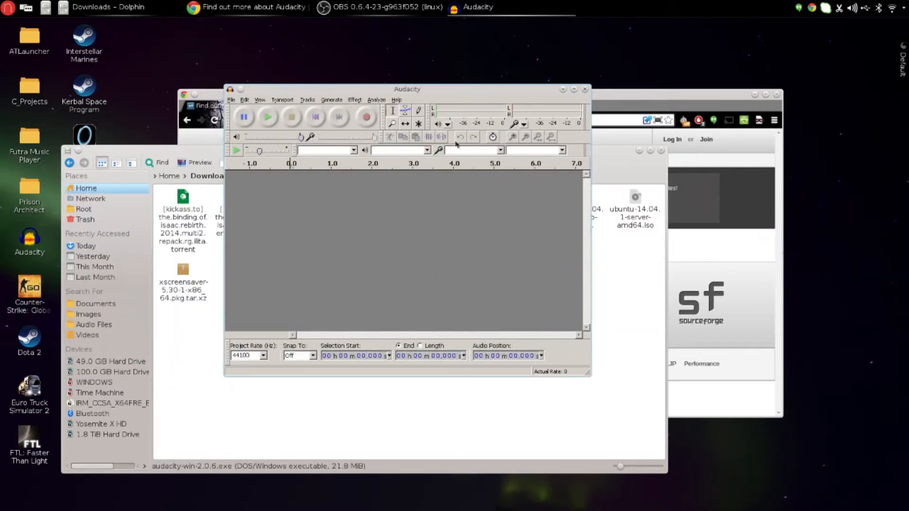
- Create a new Audacity project in a second window
left_click(231, 100)
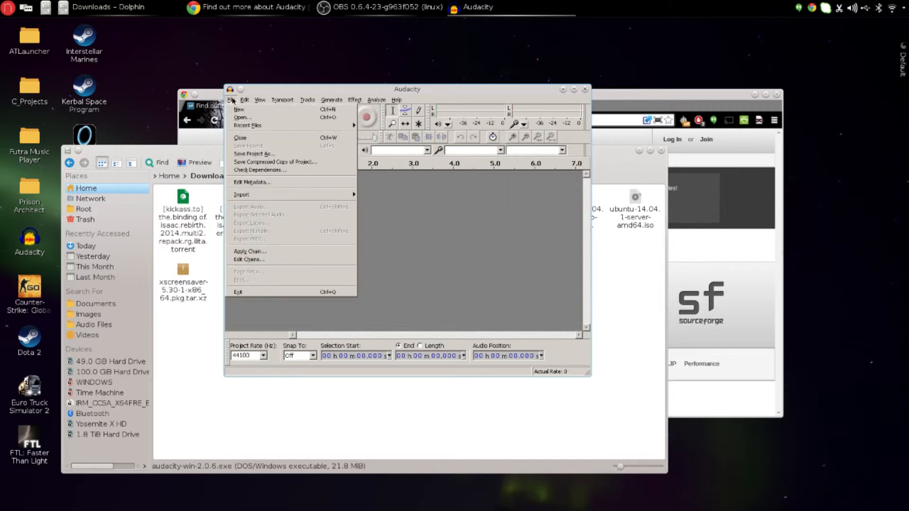
mouse_move(394, 103)
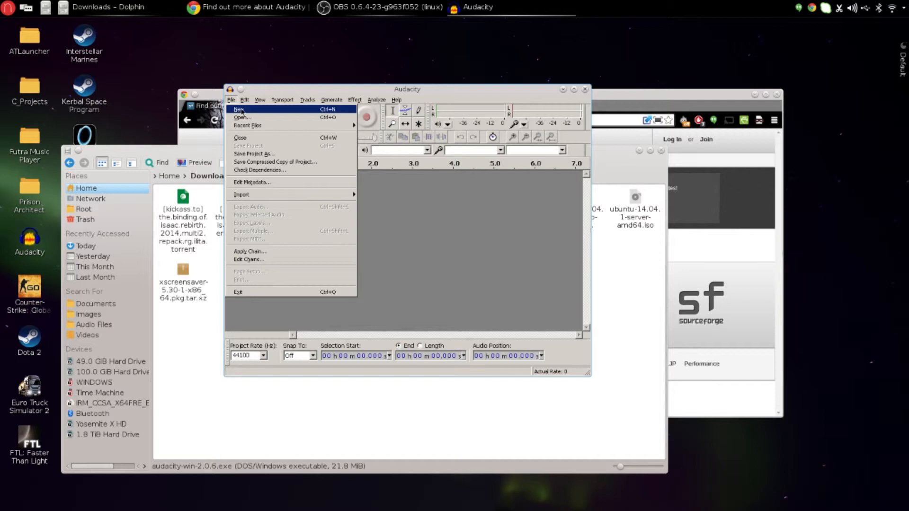
left_click(244, 109)
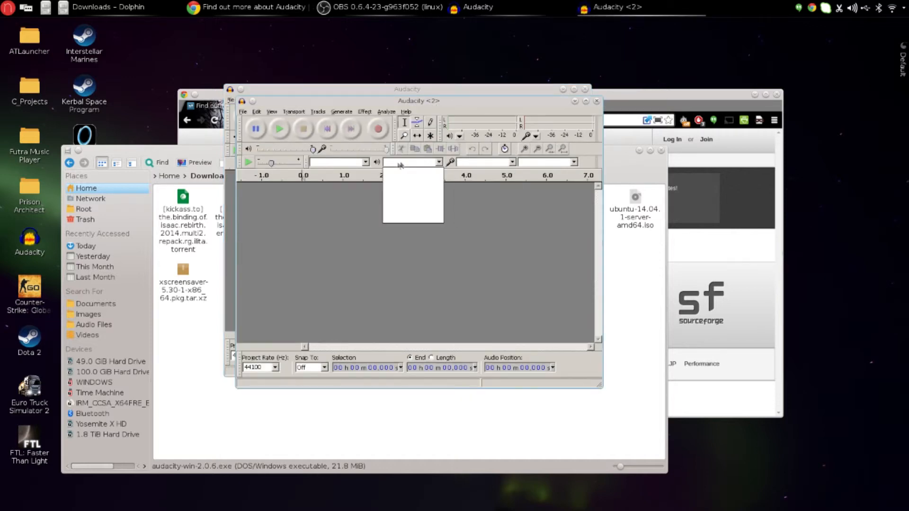
- Examine Audacity's menus and its Preferences pages, from Playback and Recording through Quality, Import / Export, Directories, Warnings and Effects
left_click(242, 112)
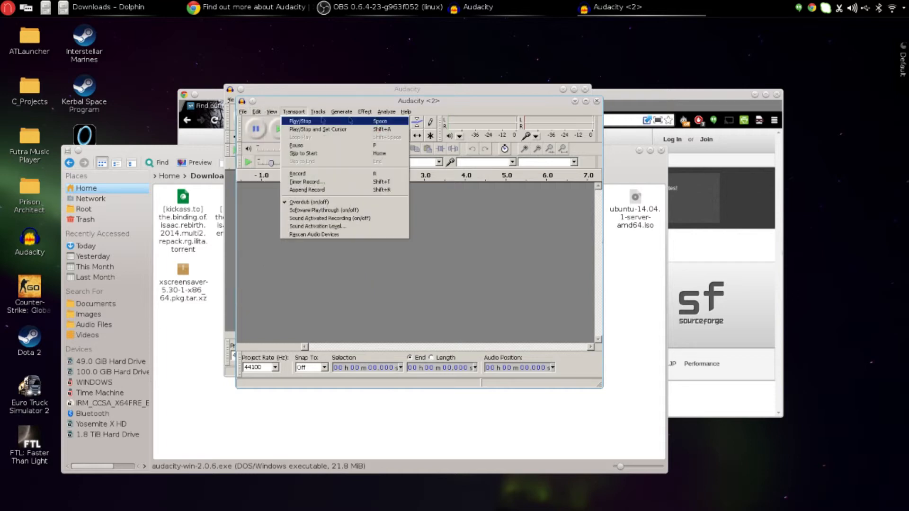
mouse_move(404, 112)
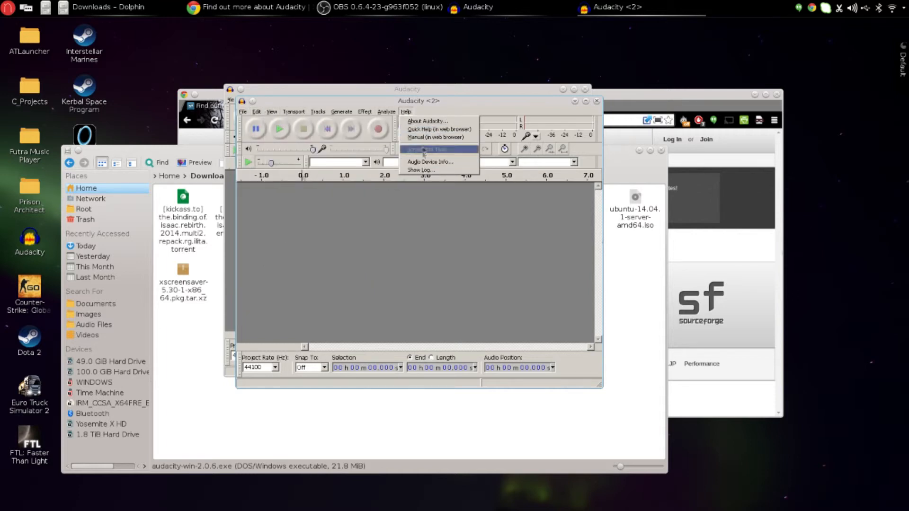
mouse_move(264, 115)
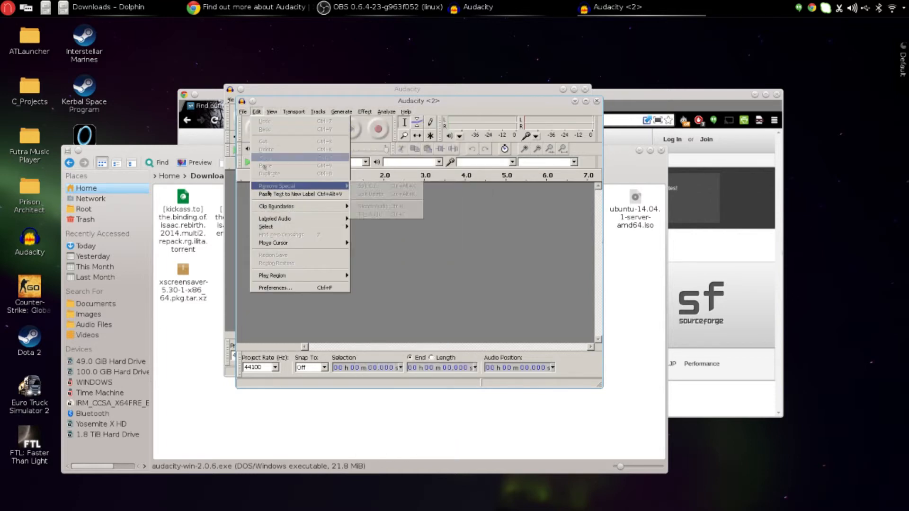
left_click(276, 288)
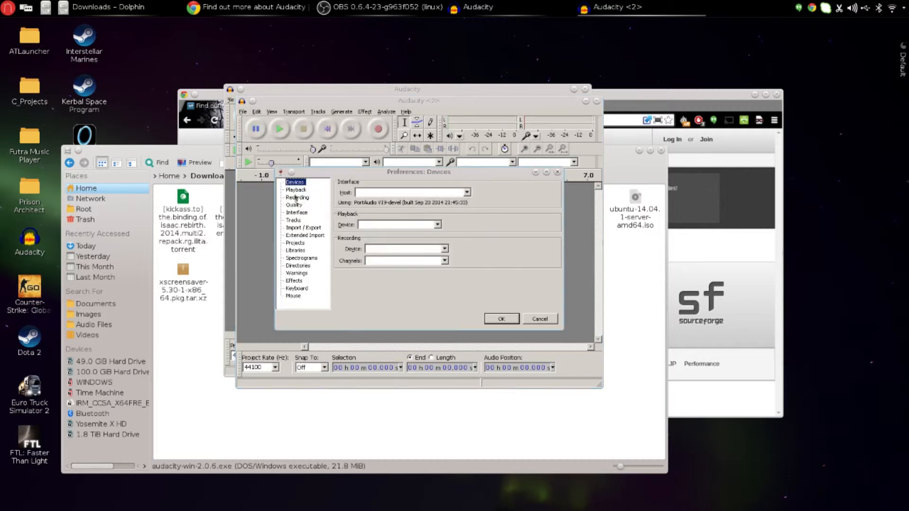
left_click(308, 191)
left_click(307, 197)
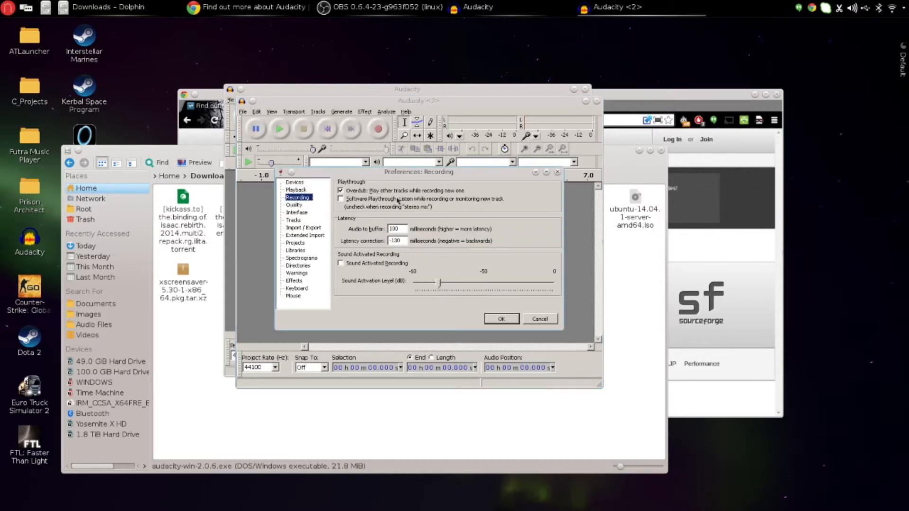
left_click(298, 205)
left_click(297, 213)
left_click(298, 228)
left_click(294, 235)
left_click(297, 249)
left_click(295, 235)
left_click(295, 243)
left_click(295, 250)
left_click(295, 258)
left_click(297, 265)
left_click(297, 274)
left_click(294, 280)
left_click(295, 190)
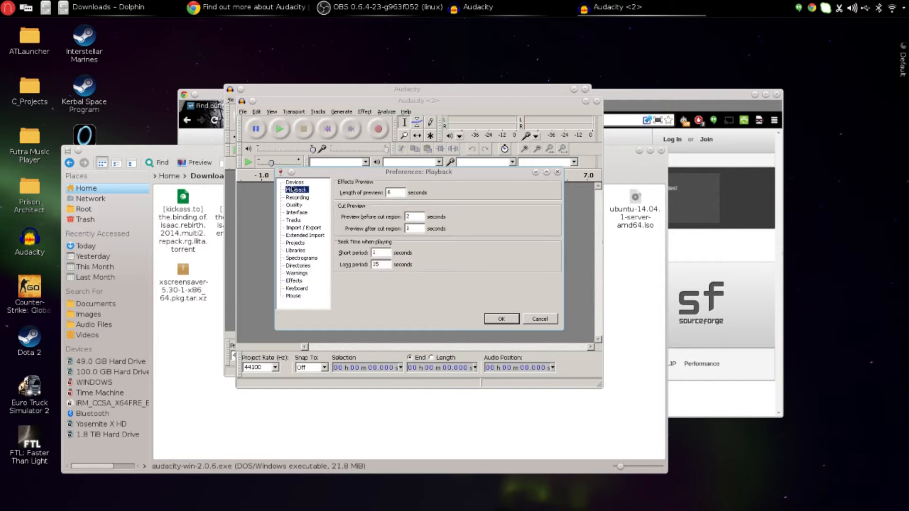
- Check the playback and recording device choices in the Devices preferences and close the dialog
left_click(295, 183)
left_click(384, 234)
left_click(377, 230)
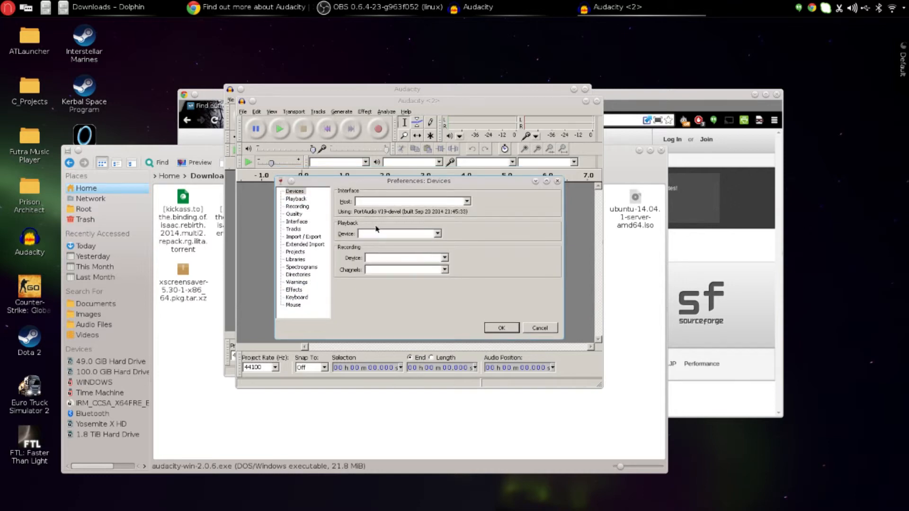
left_click(373, 257)
left_click(372, 258)
left_click(501, 328)
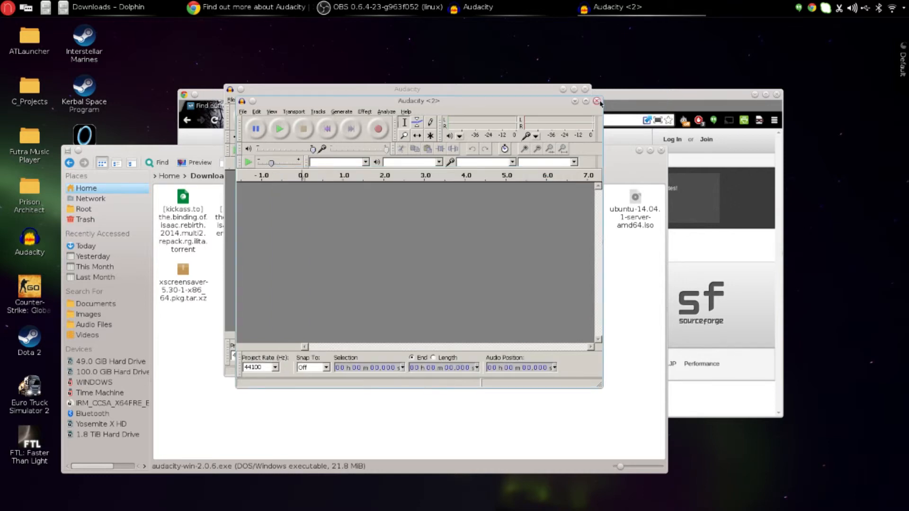
- Close both Audacity windows, the Downloads folder window and the browser window
left_click(597, 101)
left_click(585, 89)
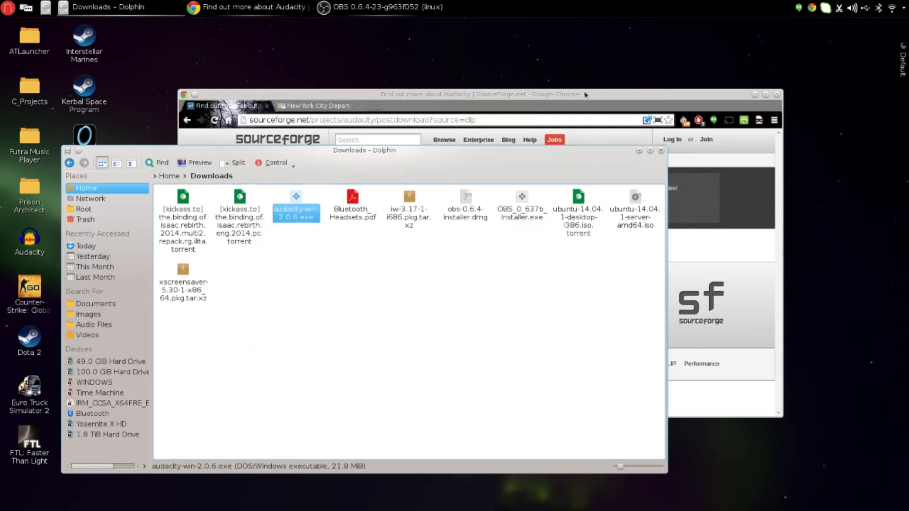
left_click(661, 150)
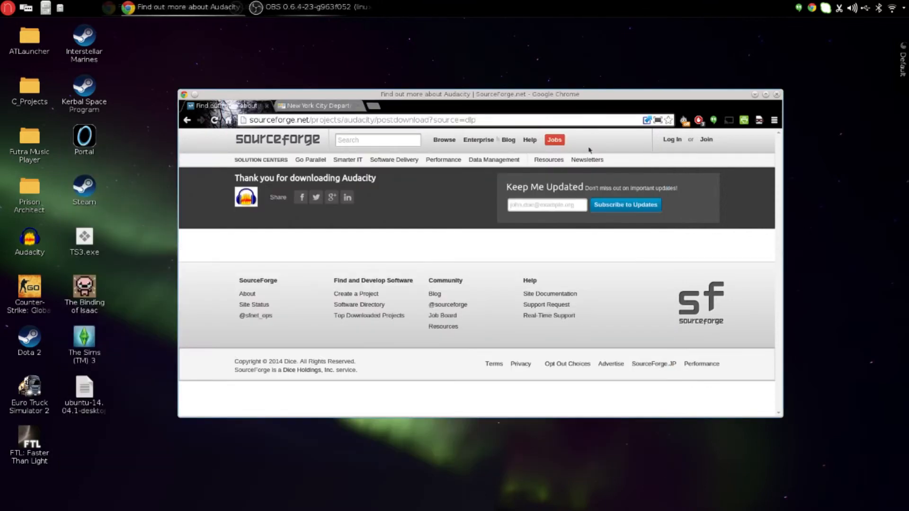
left_click(776, 94)
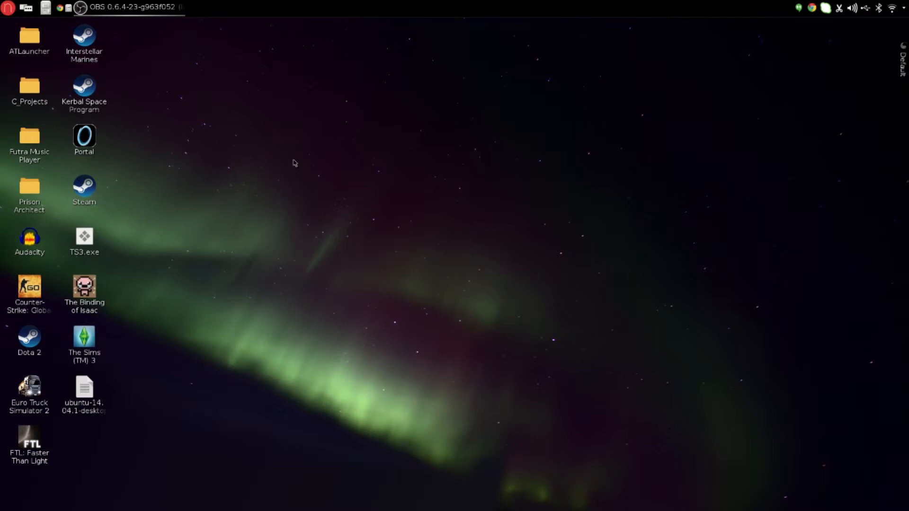
left_click_drag(166, 53, 558, 410)
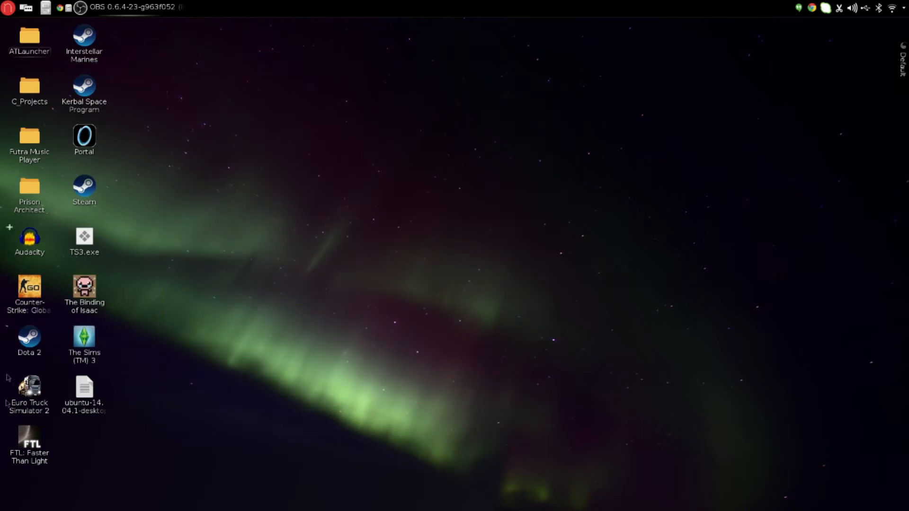